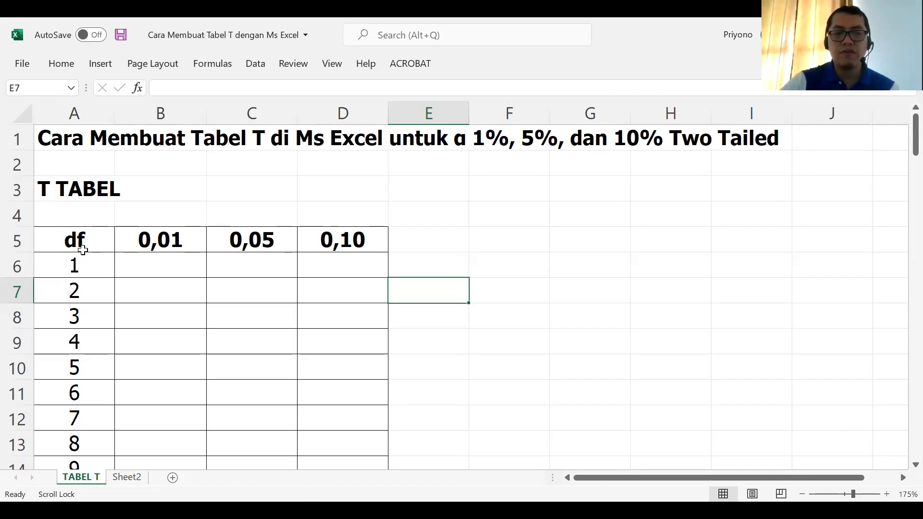
Step: Look through the df column of the T table from its first row to its last row
scroll(82, 251, "down", 2)
scroll(82, 251, "down", 20)
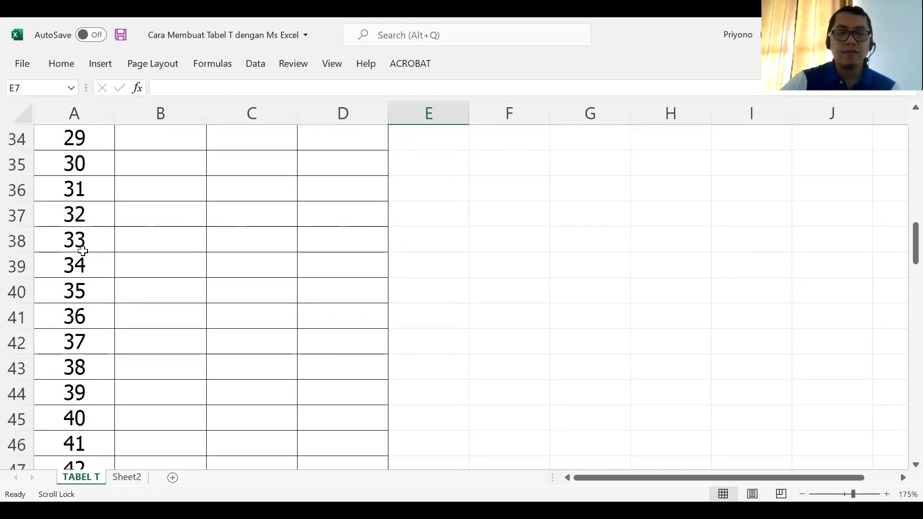
scroll(83, 251, "down", 5)
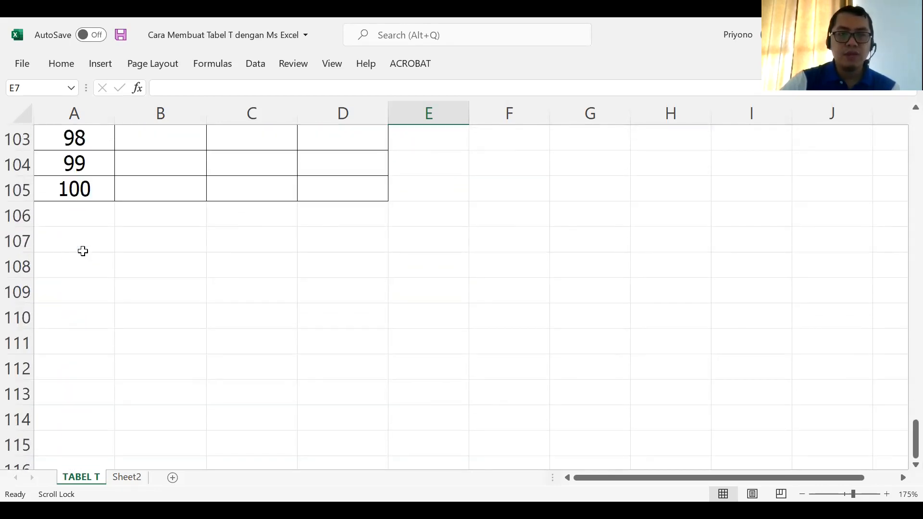
scroll(83, 251, "up", 7)
scroll(82, 250, "up", 17)
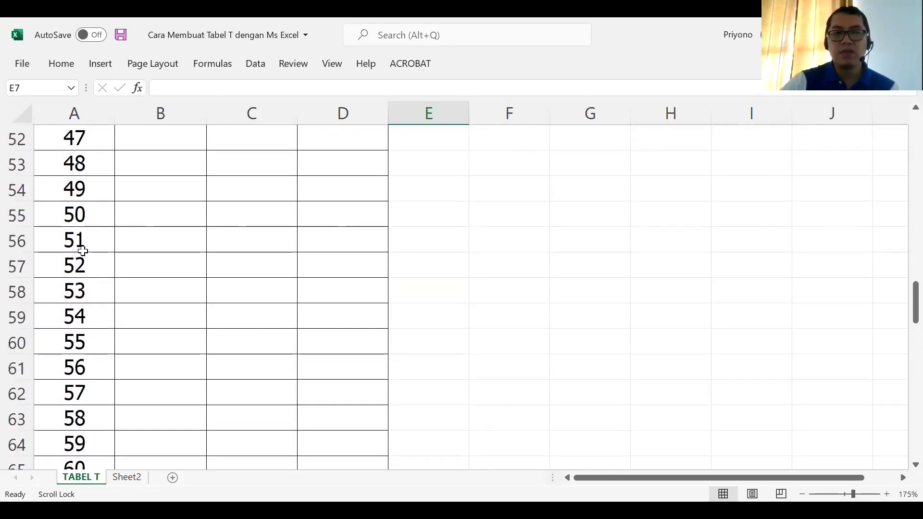
scroll(83, 251, "up", 10)
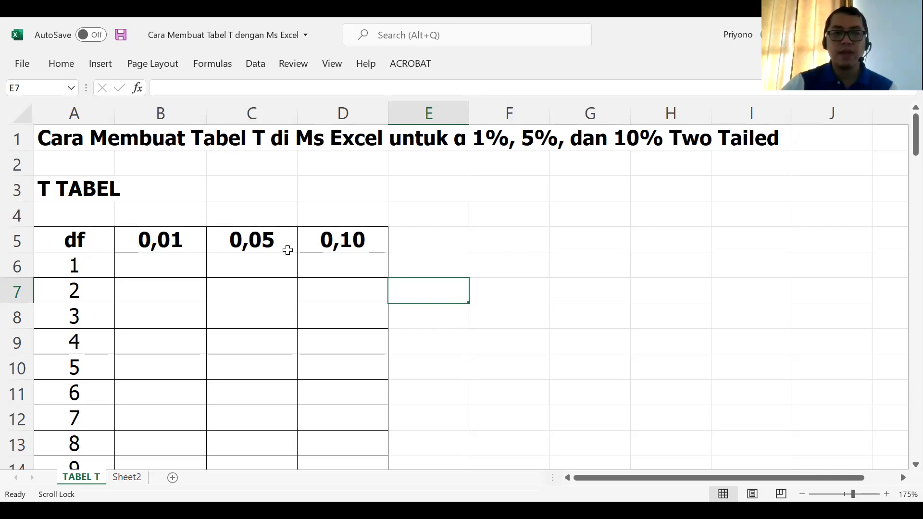
Step: Enter the formula =TINV(0,01;A6) in cell B6, under the 0,01 heading
left_click(159, 269)
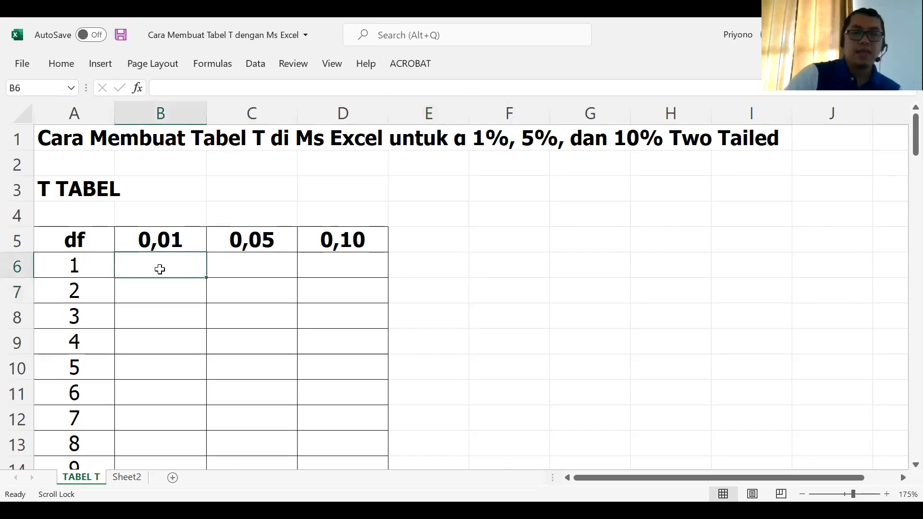
type("=")
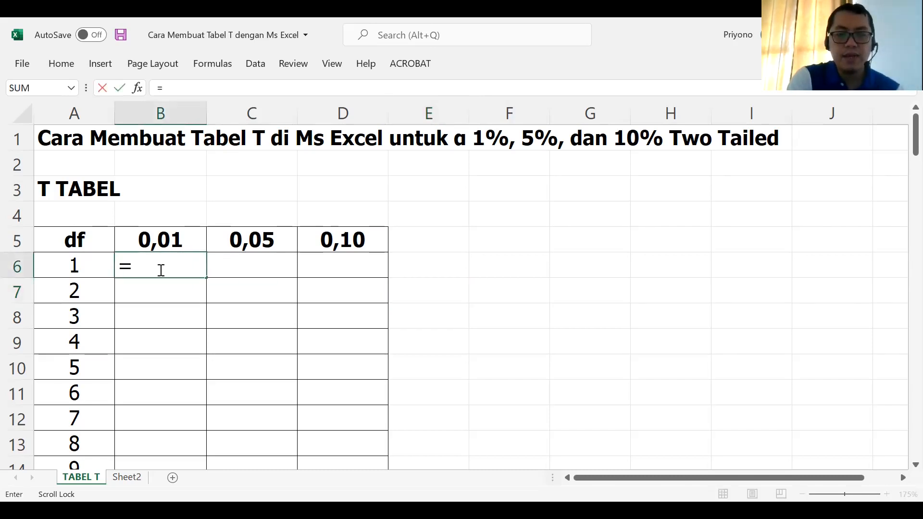
type("T")
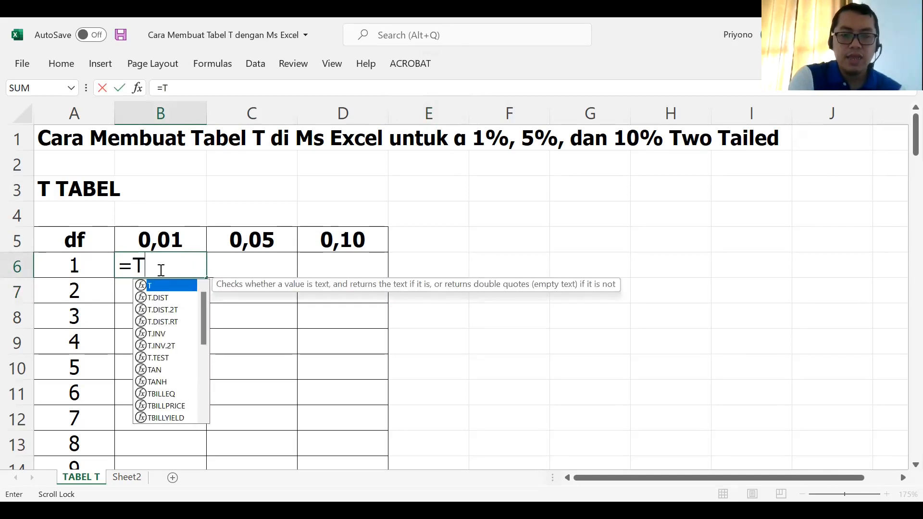
type("INV(")
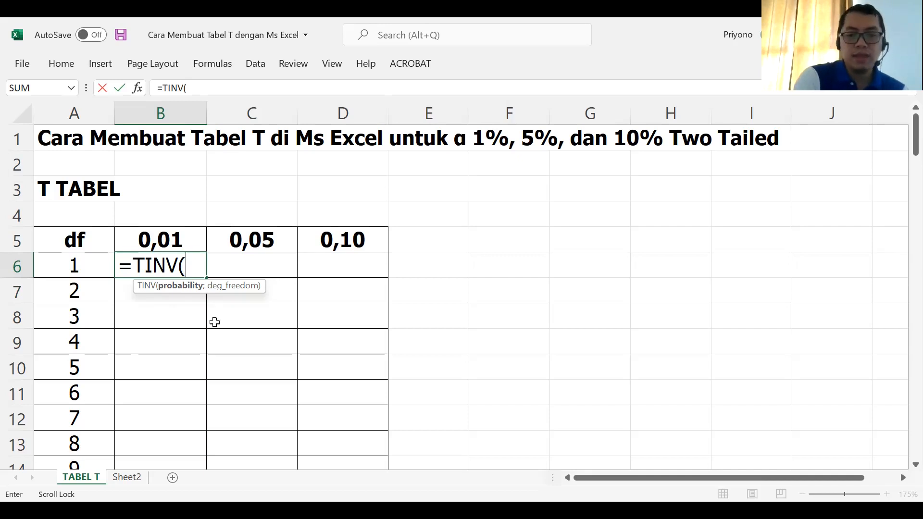
type("0,01")
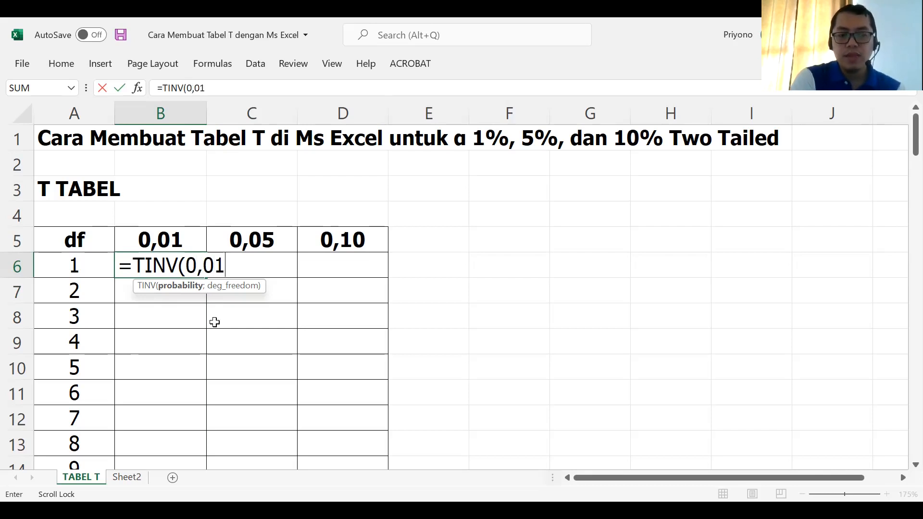
type(";")
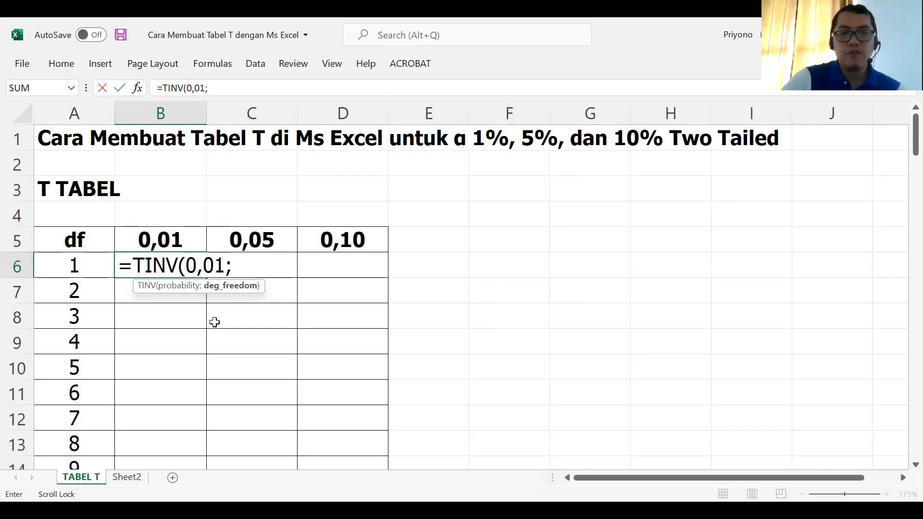
left_click(76, 271)
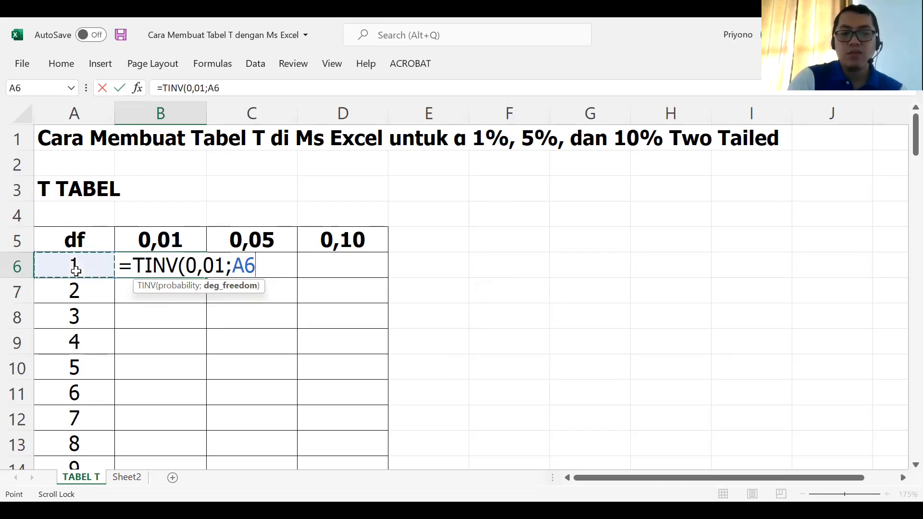
type(")")
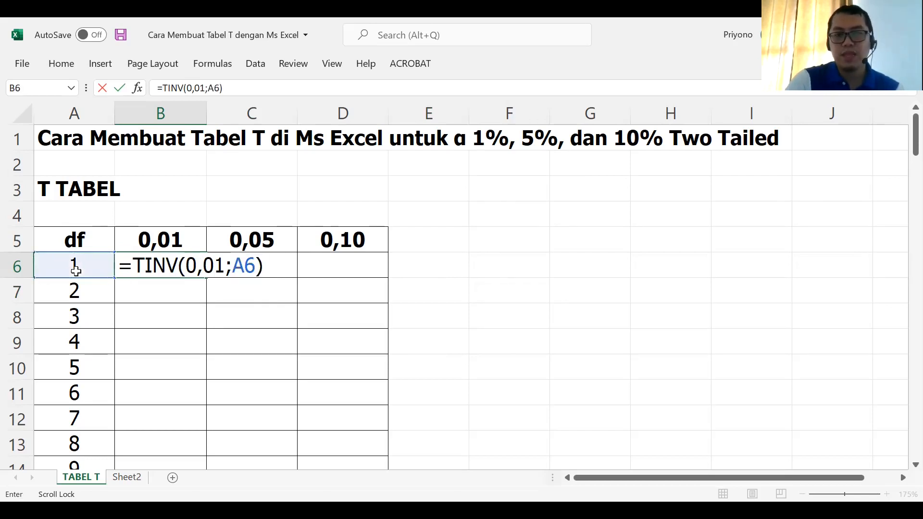
key("Return")
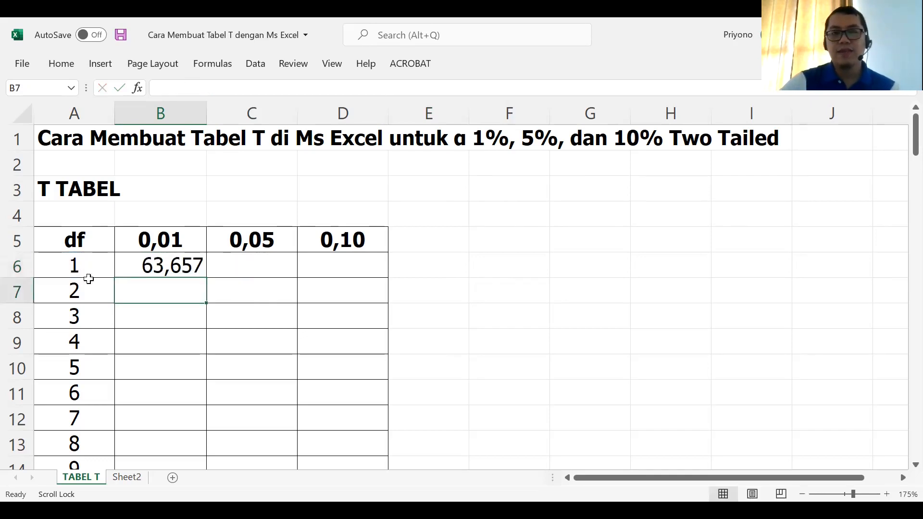
Step: Fill the B6 formula down the 0,01 column to row 105, the df 100 row
left_click(138, 270)
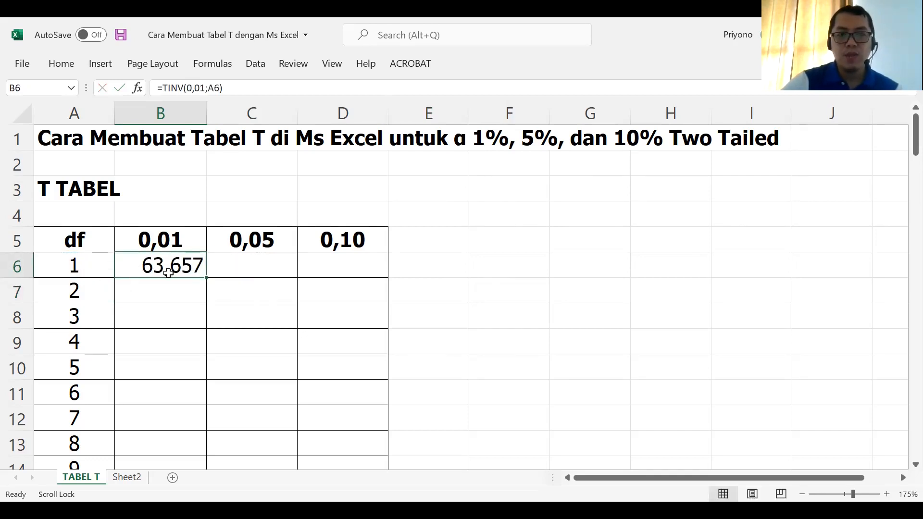
left_click_drag(205, 277, 201, 454)
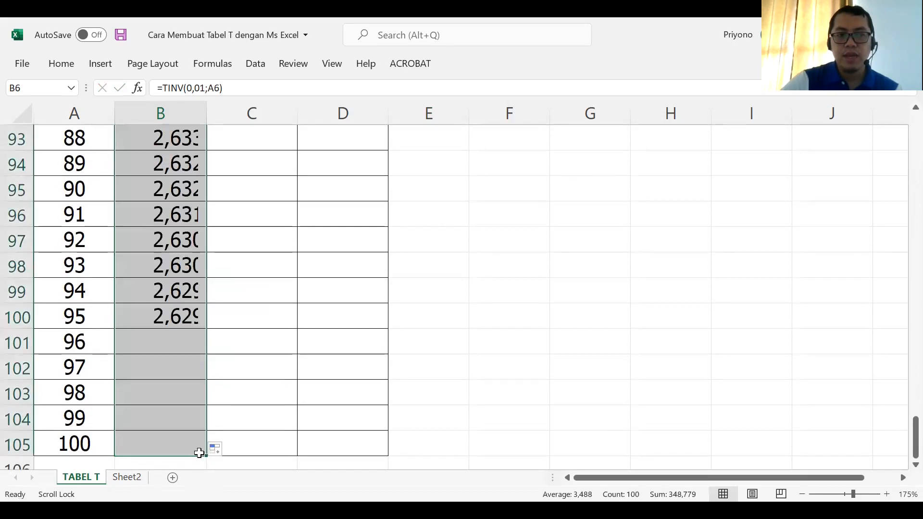
left_click(255, 336)
Step: Enter the formula =TINV(0,05;A6) in cell C6, under the 0,05 heading
scroll(254, 337, "up", 20)
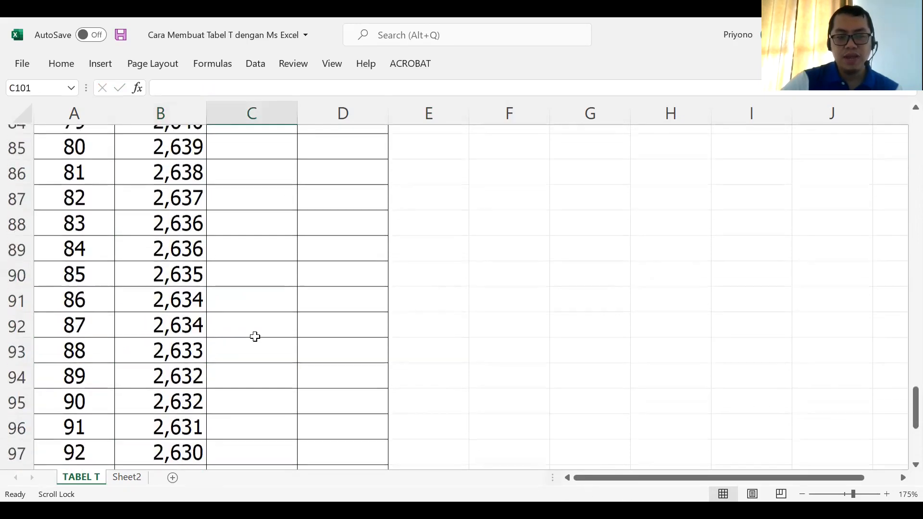
scroll(254, 336, "up", 10)
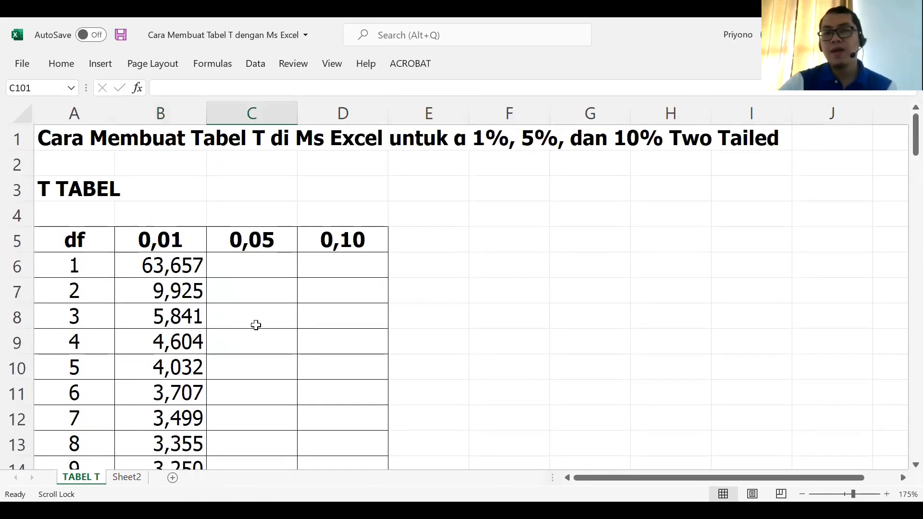
left_click(253, 267)
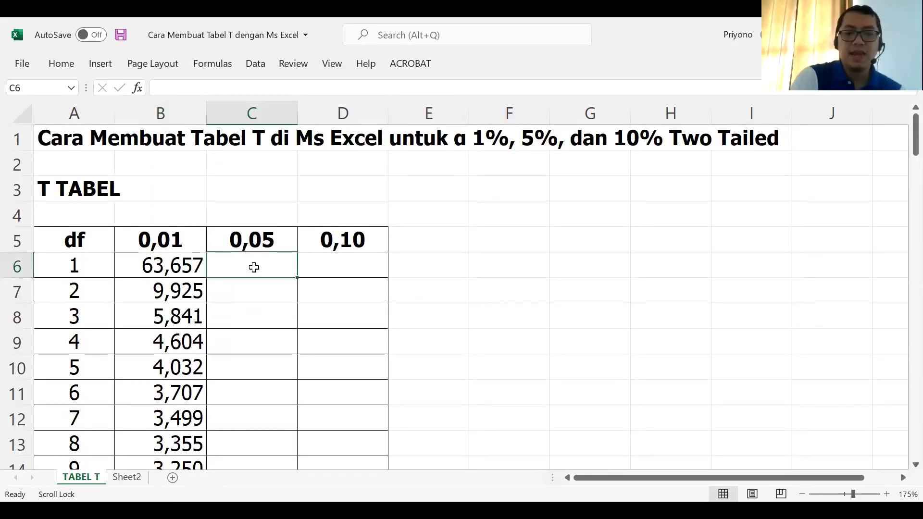
type("=T")
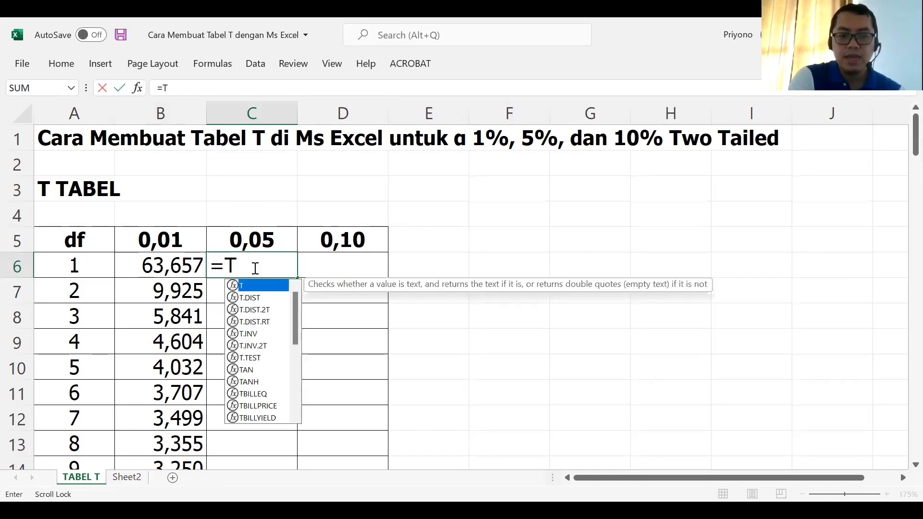
type("INV(")
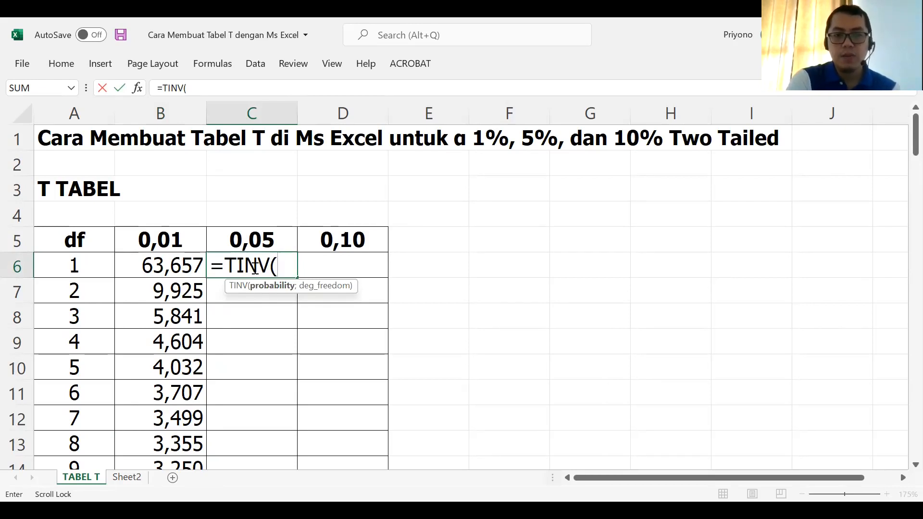
type("0,05")
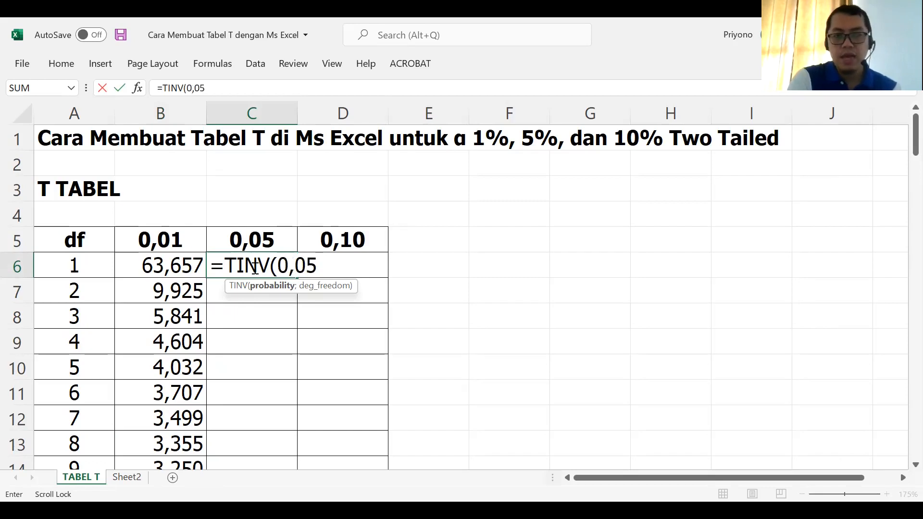
type(";")
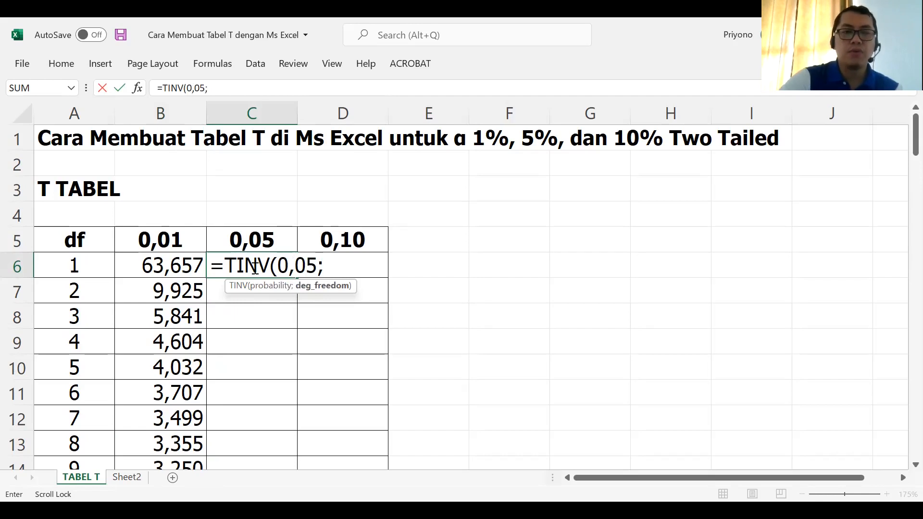
left_click(78, 258)
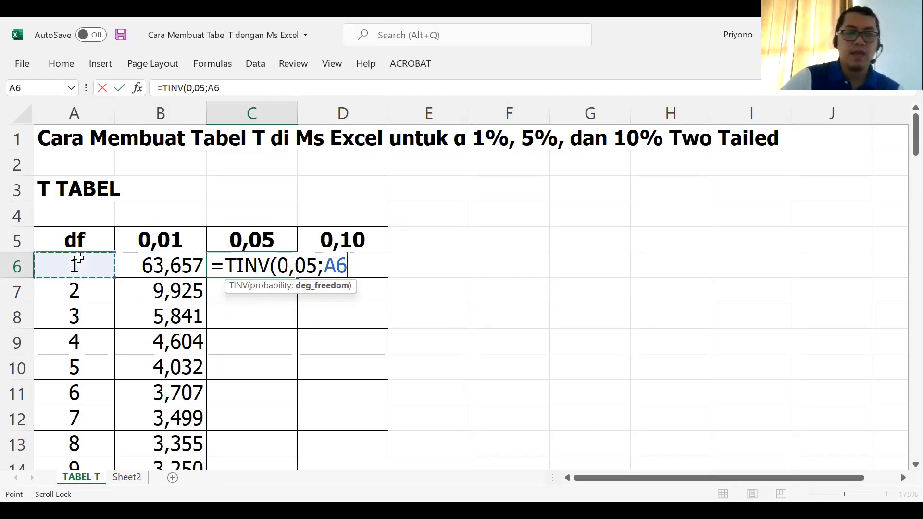
type(")")
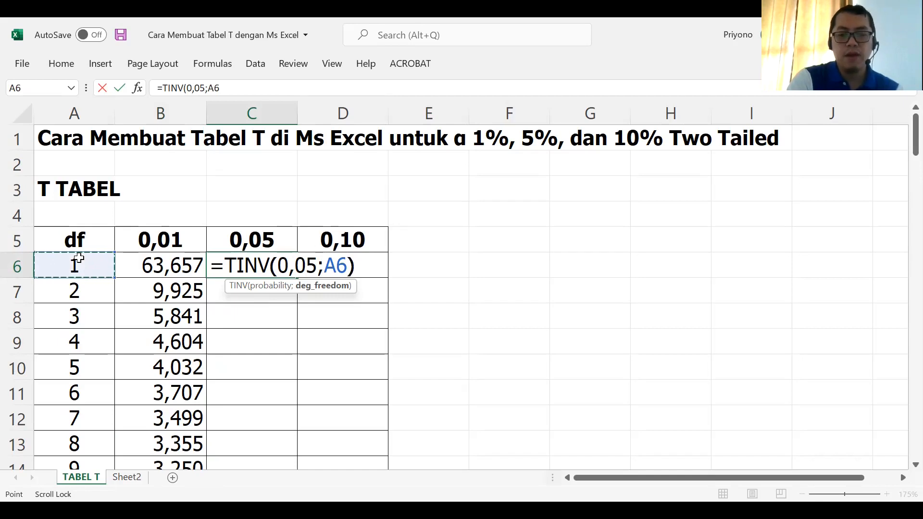
key("Return")
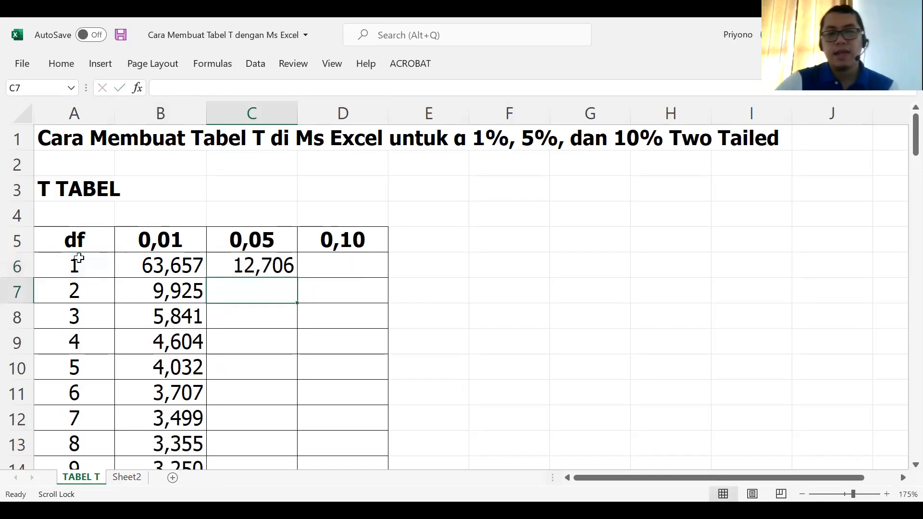
Step: Fill the C6 formula down the 0,05 column to row 105, the df 100 row
left_click(281, 265)
left_click_drag(297, 278, 283, 426)
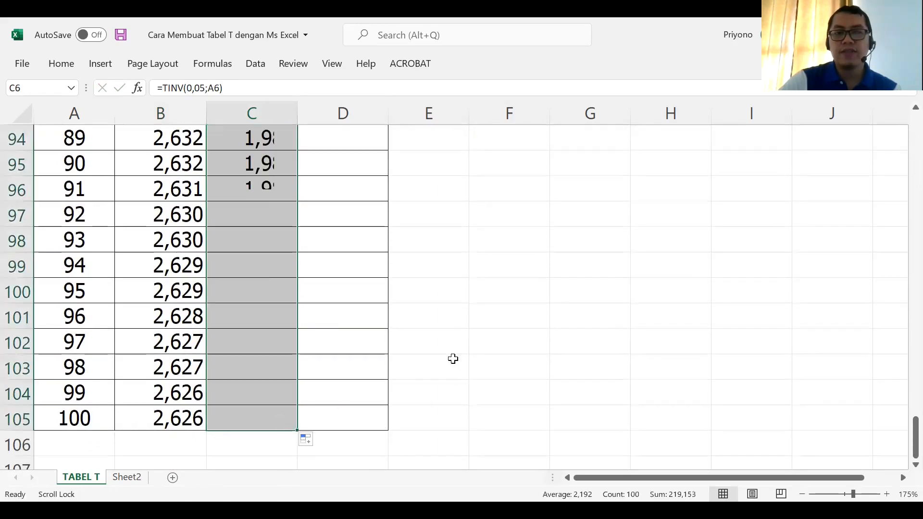
left_click(390, 338)
Step: Enter the formula =TINV(0,10;A6) in cell D6, under the 0,10 heading
scroll(387, 334, "up", 11)
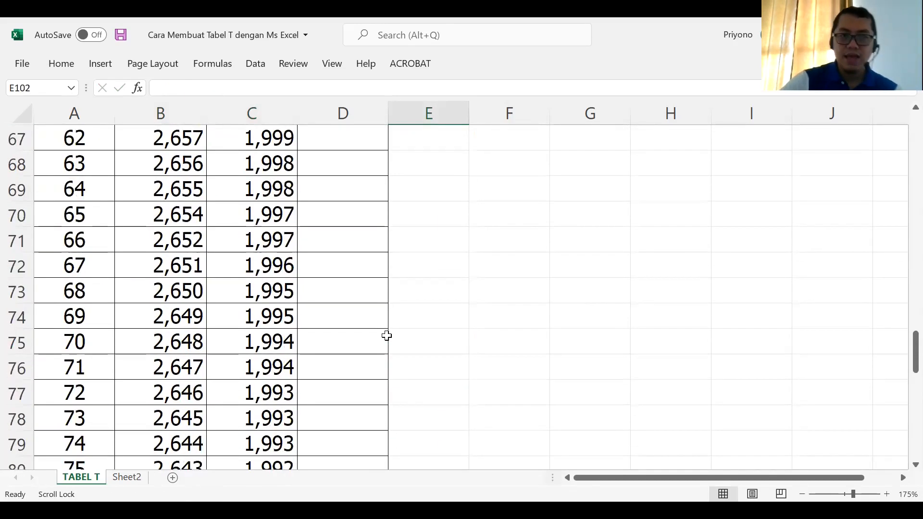
scroll(387, 335, "up", 11)
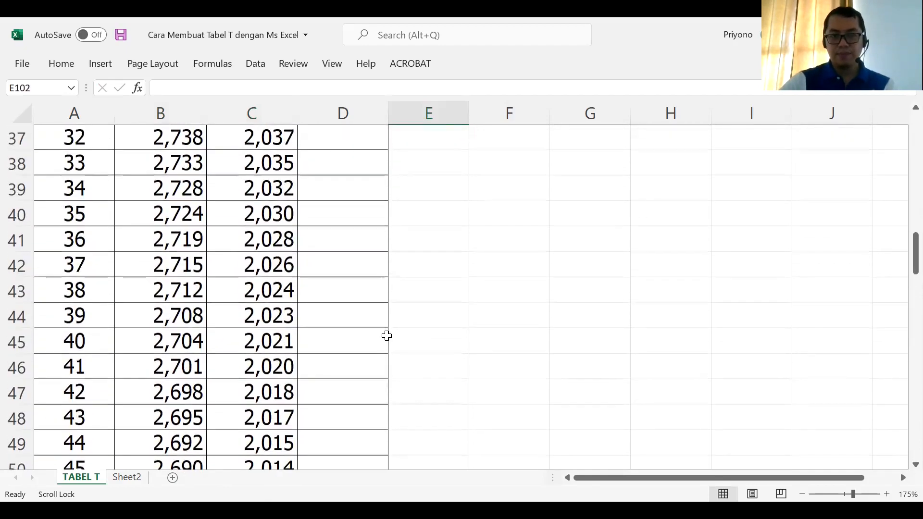
scroll(386, 335, "up", 8)
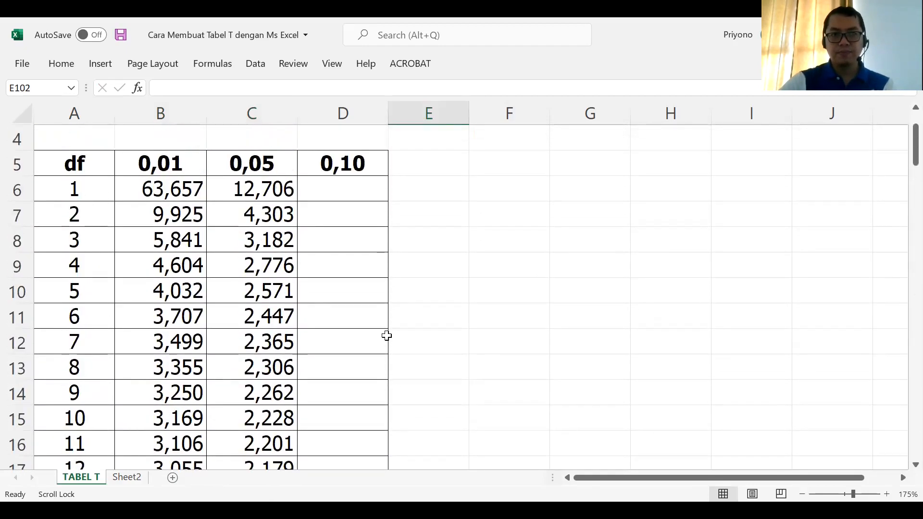
left_click(357, 195)
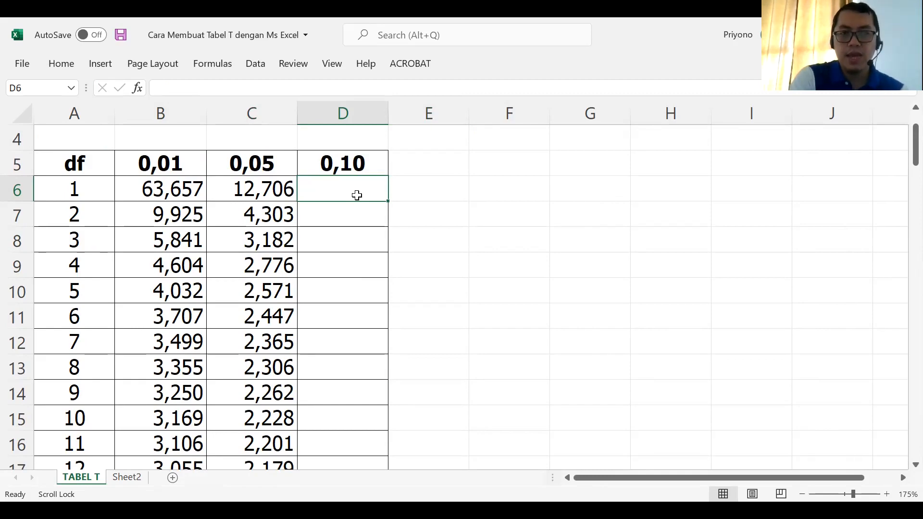
type("=")
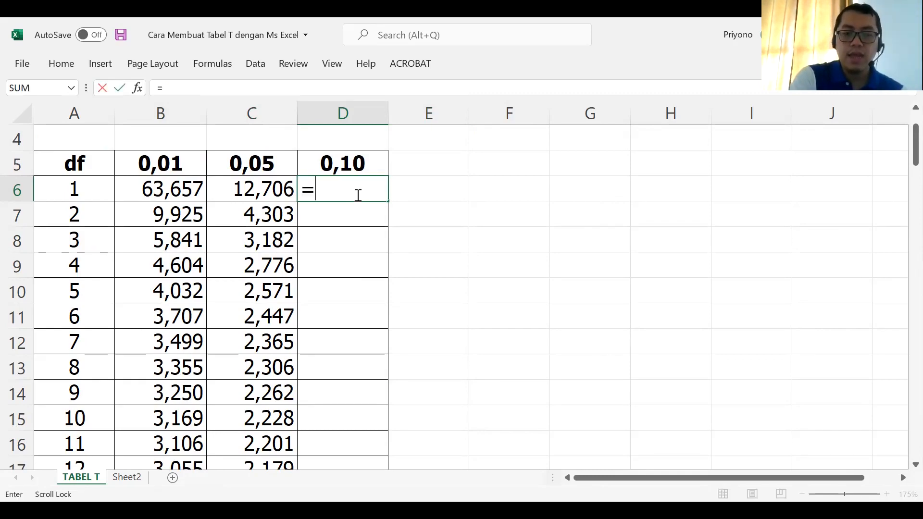
type("TINV(")
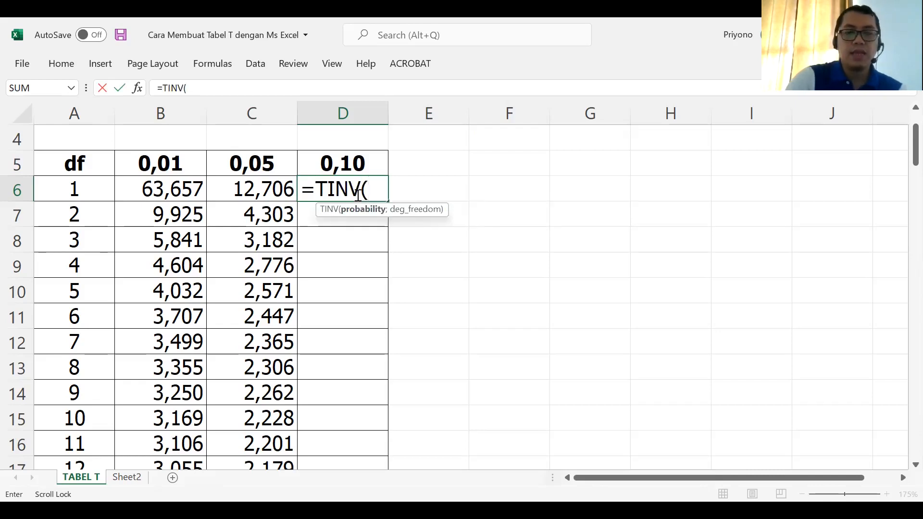
type("0")
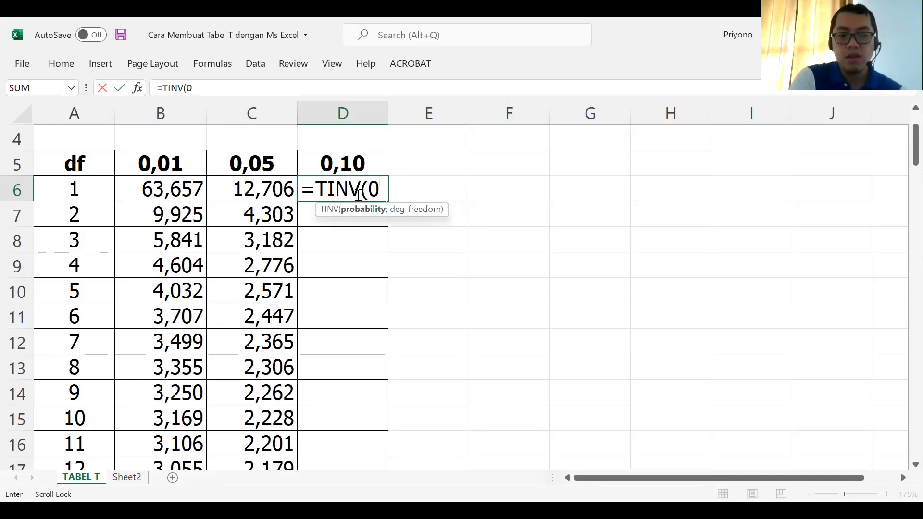
type(",10")
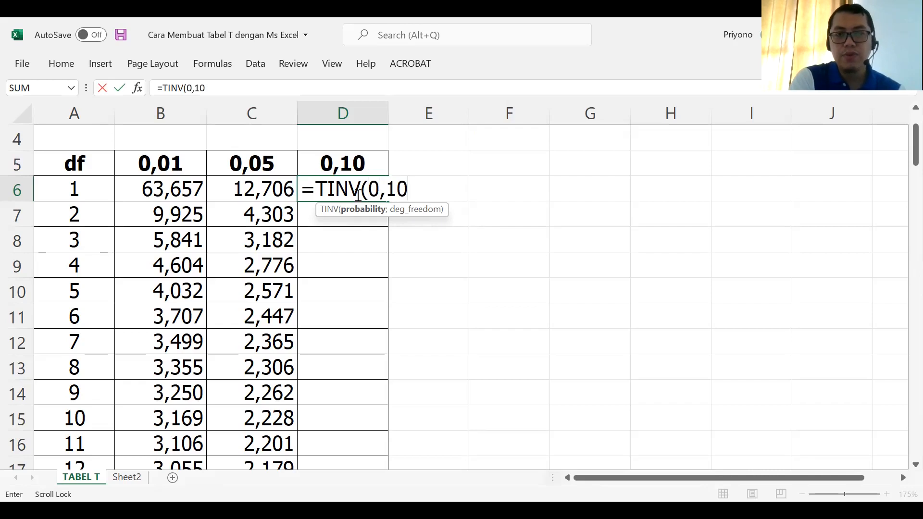
type(";")
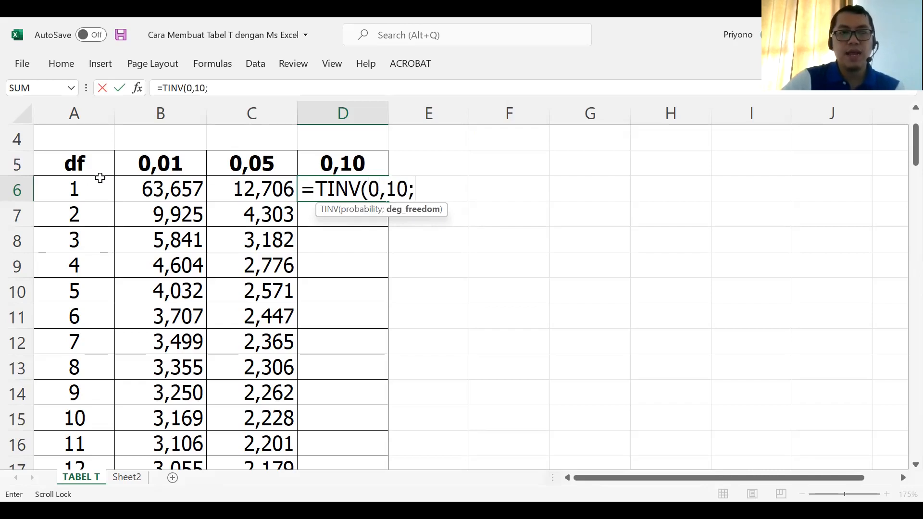
left_click(76, 189)
type(")")
key("Return")
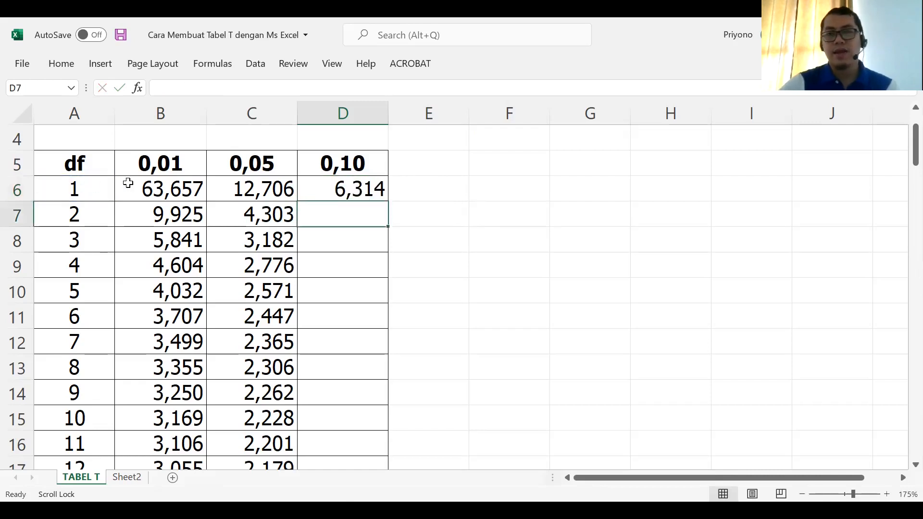
Step: Fill the D6 formula down the 0,10 column to row 105, the df 100 row
left_click(326, 187)
left_click_drag(391, 200, 394, 426)
left_click(440, 383)
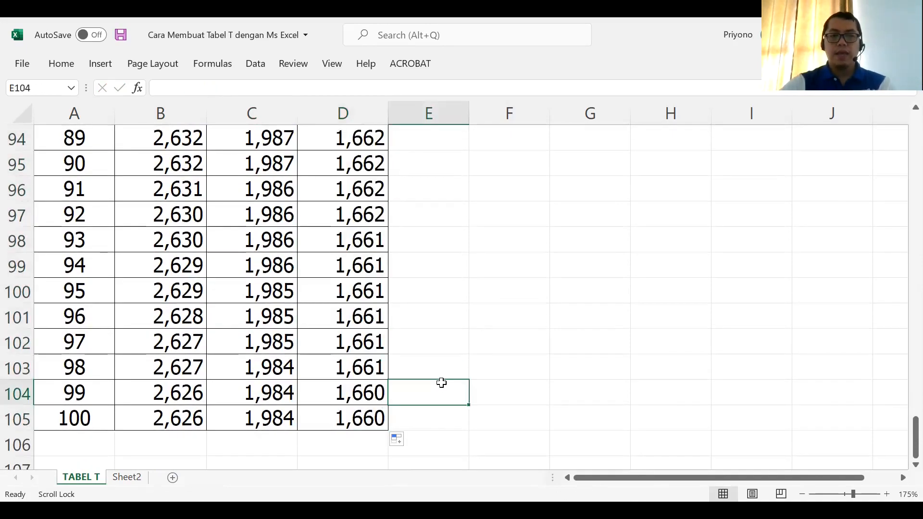
Step: Check the TINV formulas in the df 1 row under the 0,10, 0,05 and 0,01 headings
scroll(441, 382, "up", 11)
scroll(441, 382, "up", 20)
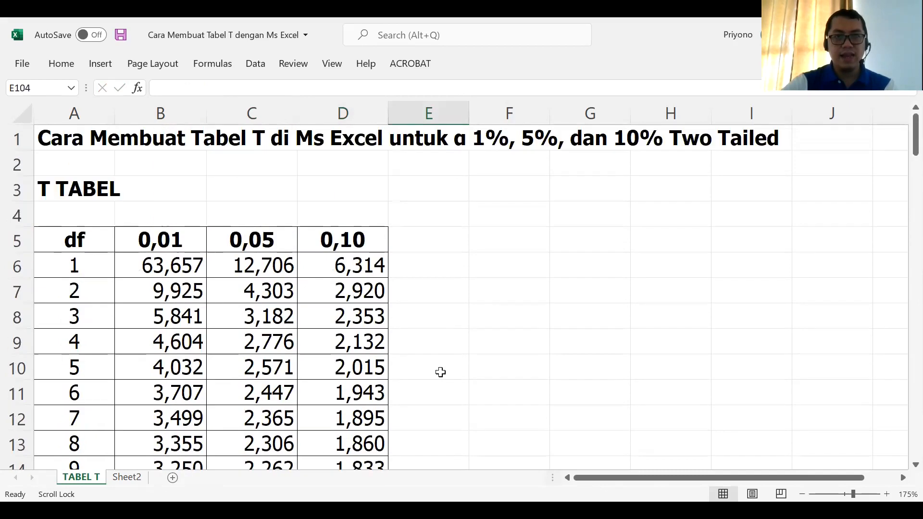
left_click(354, 265)
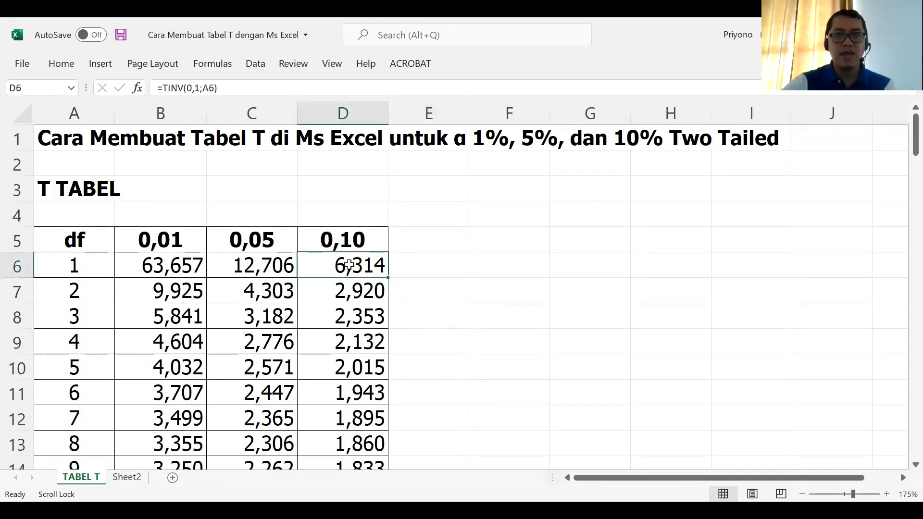
left_click(273, 264)
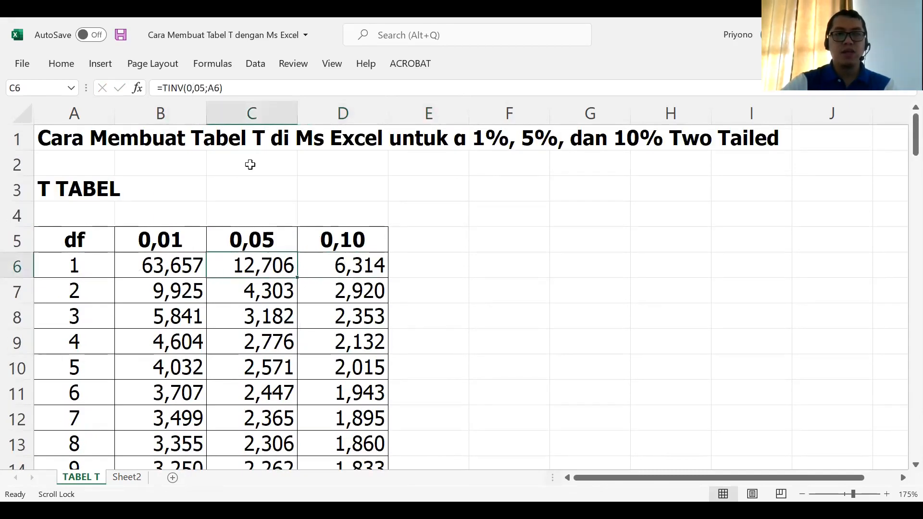
left_click(175, 252)
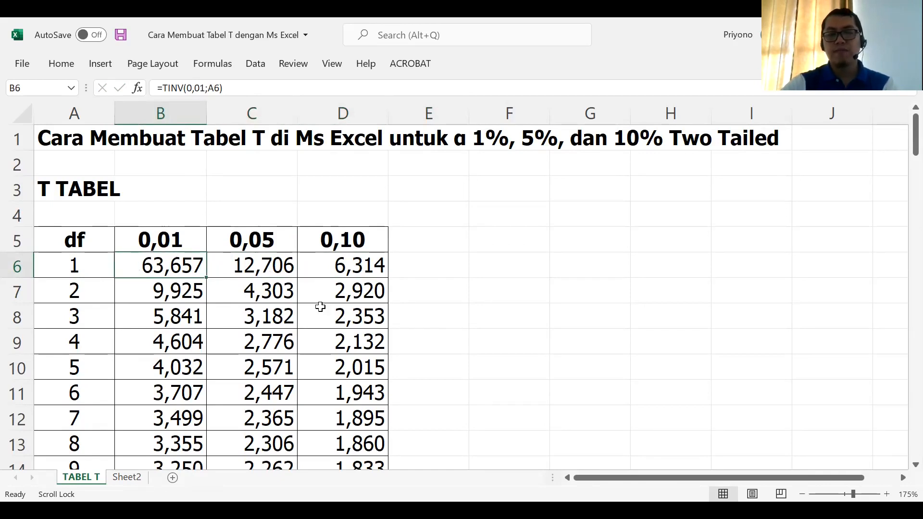
left_click(453, 338)
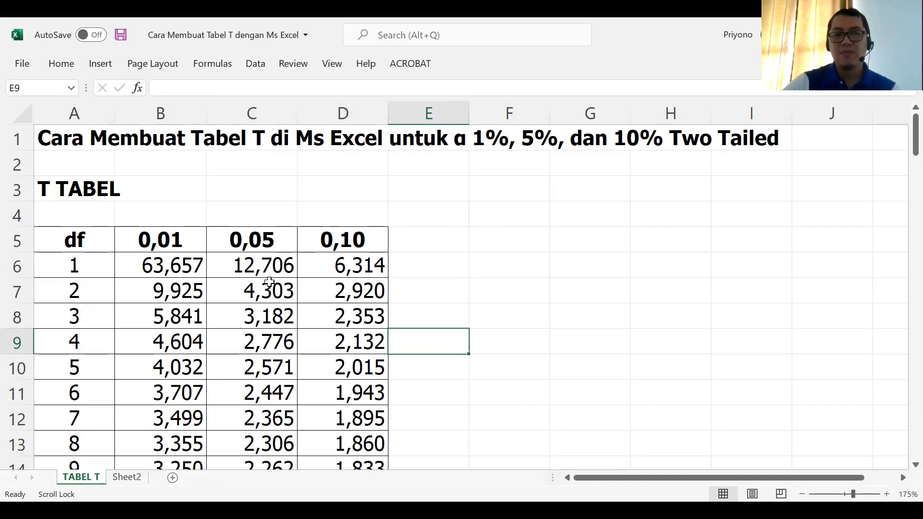
Step: Look up the critical t value for df 30 in the 0,05 column
scroll(268, 266, "down", 1)
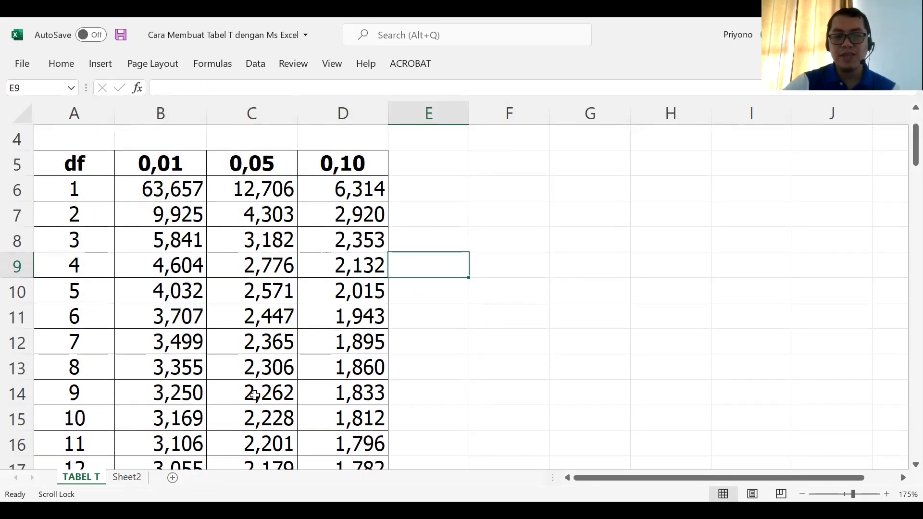
scroll(264, 350, "down", 2)
scroll(263, 361, "up", 3)
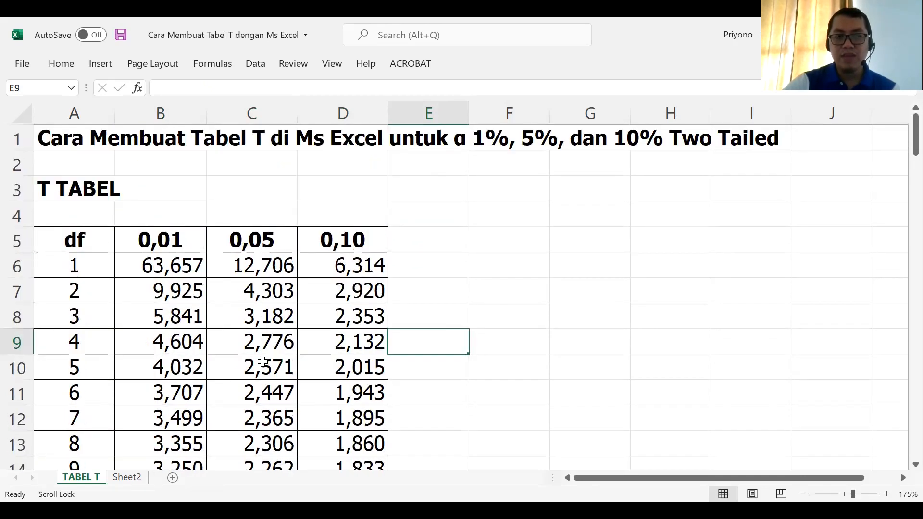
scroll(262, 362, "down", 6)
scroll(91, 418, "down", 2)
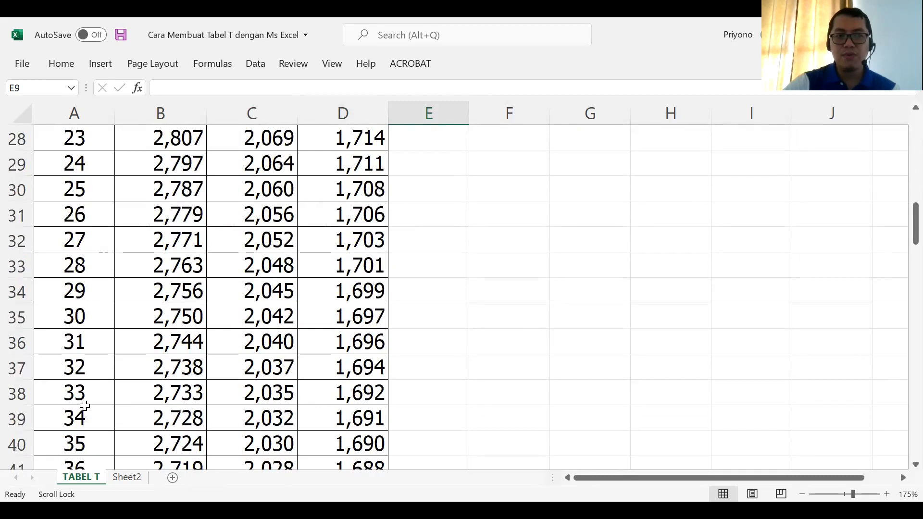
left_click(89, 319)
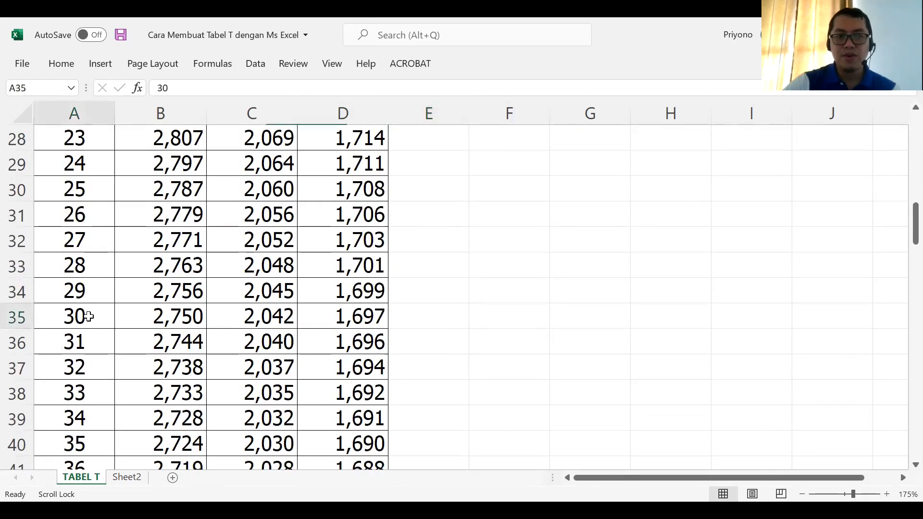
left_click(242, 322)
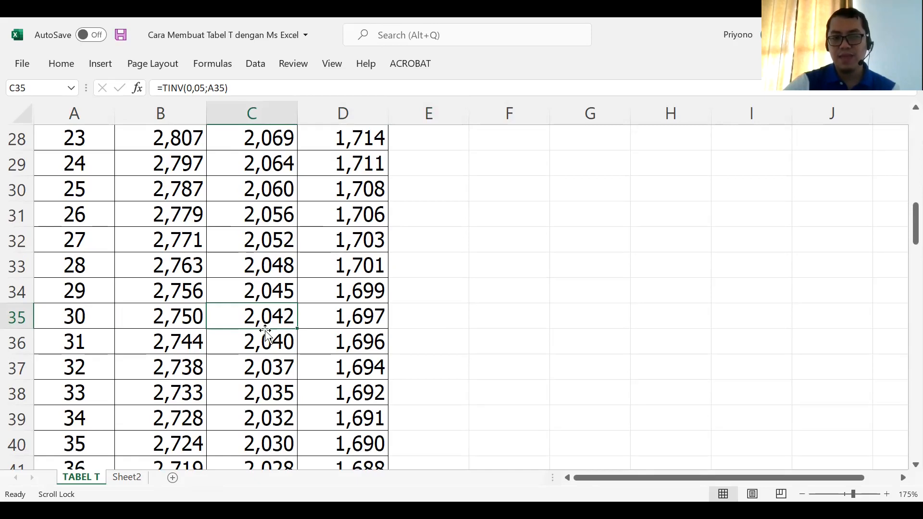
Step: Review the completed T table from df 1 to df 100 across the three alpha columns
scroll(267, 332, "up", 4)
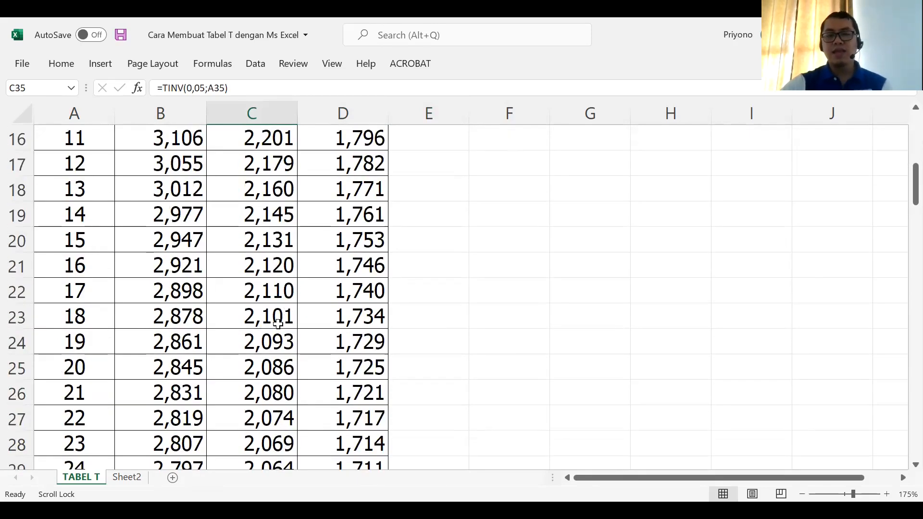
scroll(281, 318, "up", 4)
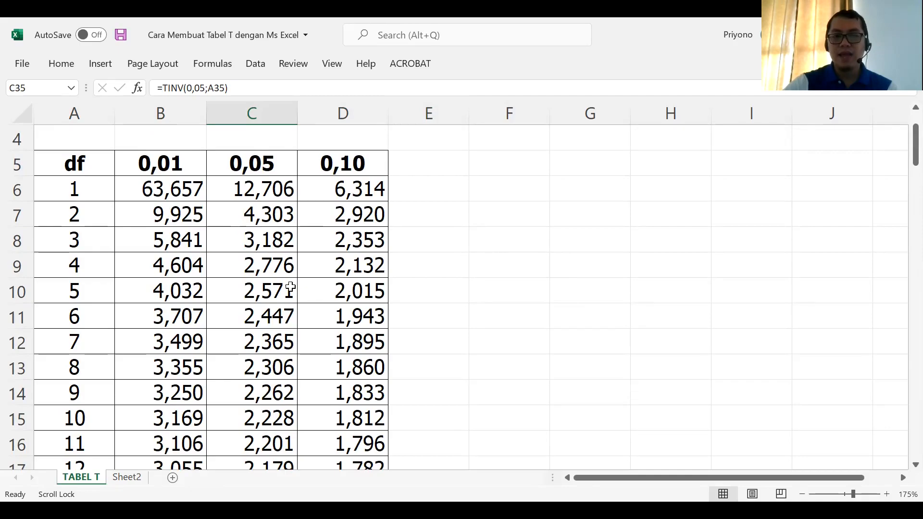
scroll(291, 287, "down", 15)
scroll(290, 288, "down", 14)
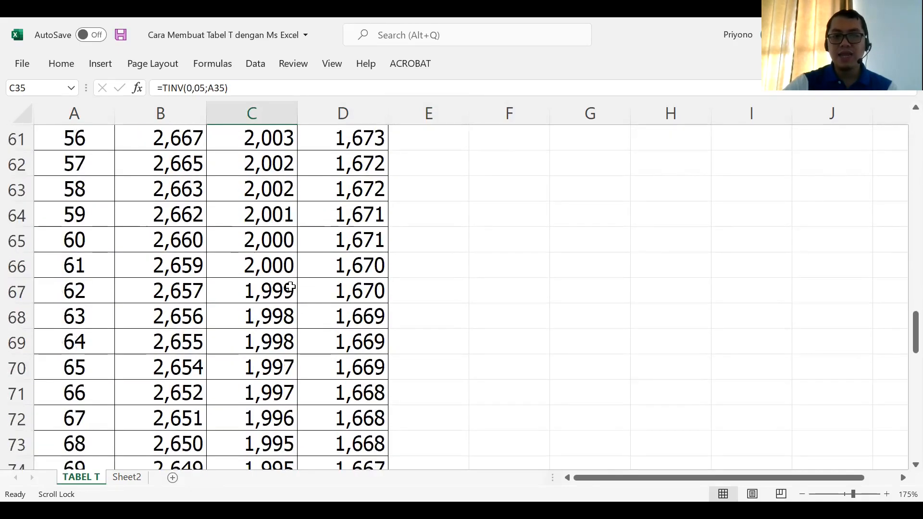
scroll(290, 287, "down", 3)
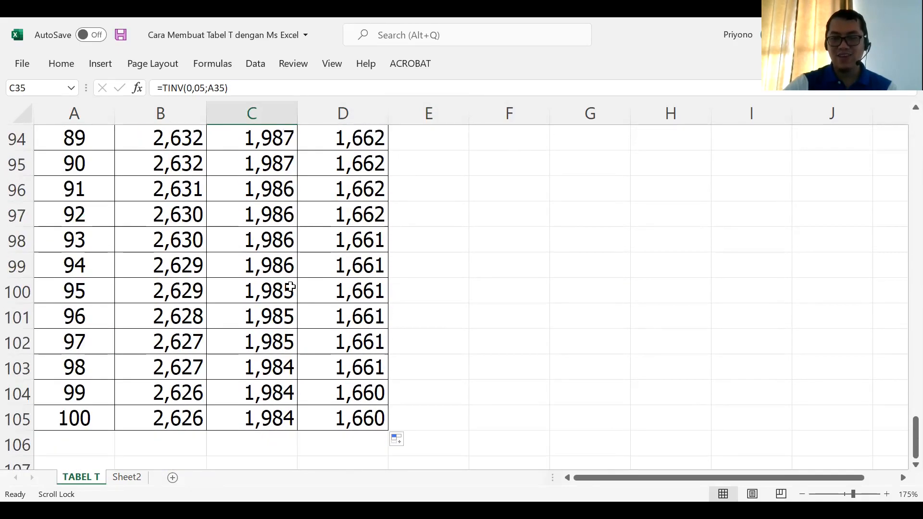
scroll(290, 287, "up", 16)
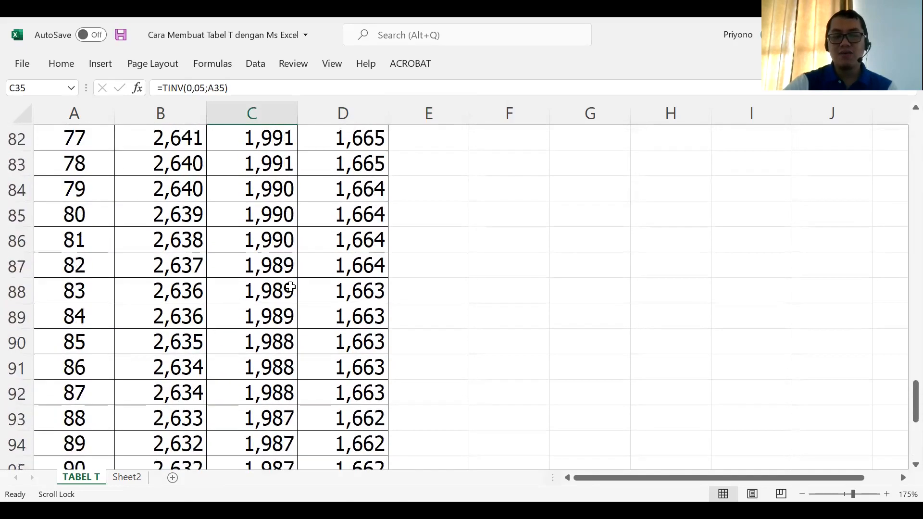
scroll(290, 288, "up", 11)
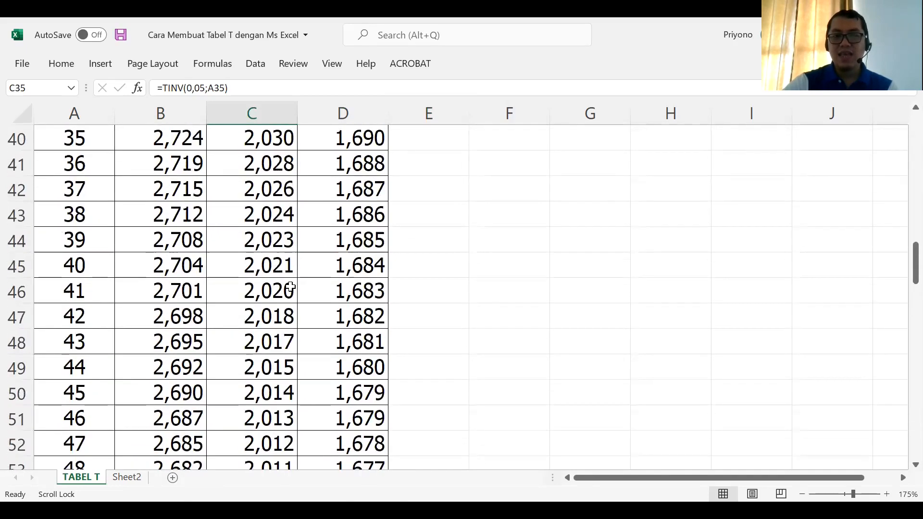
scroll(291, 287, "up", 5)
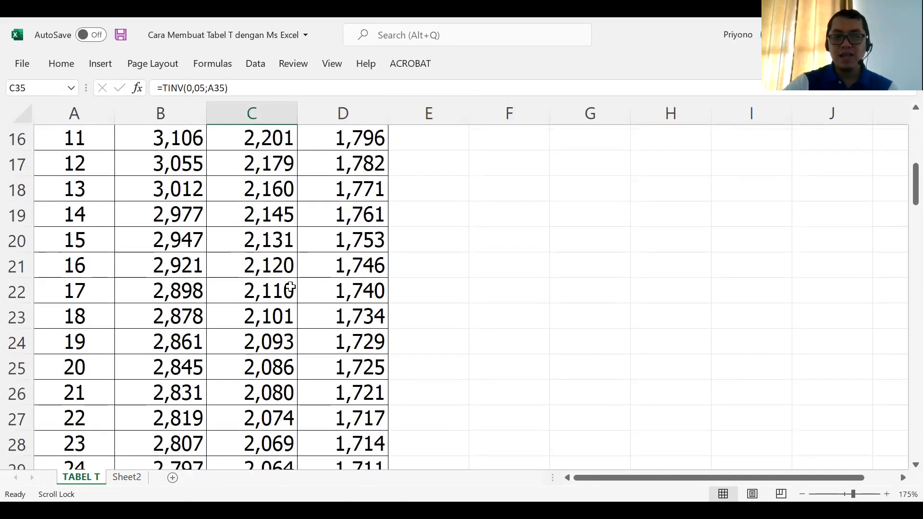
scroll(291, 287, "down", 8)
scroll(291, 288, "up", 2)
scroll(290, 288, "down", 7)
scroll(291, 288, "down", 16)
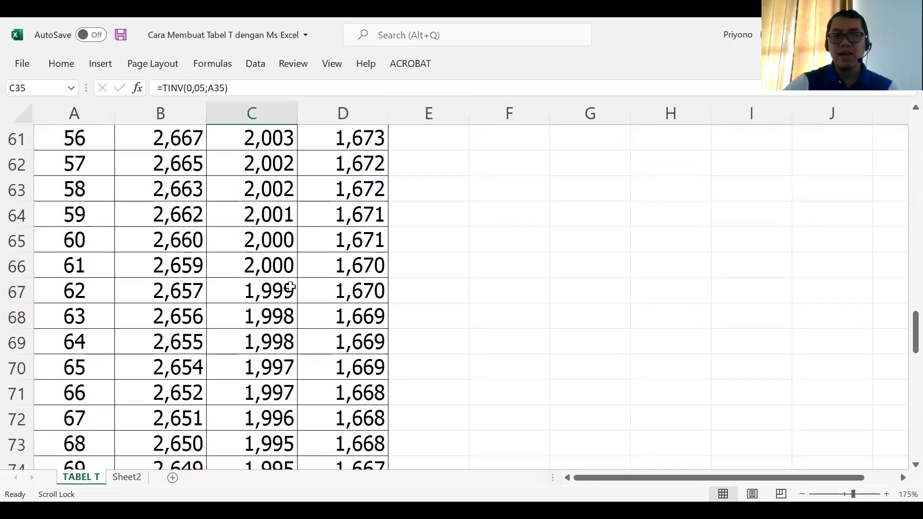
scroll(291, 288, "down", 1)
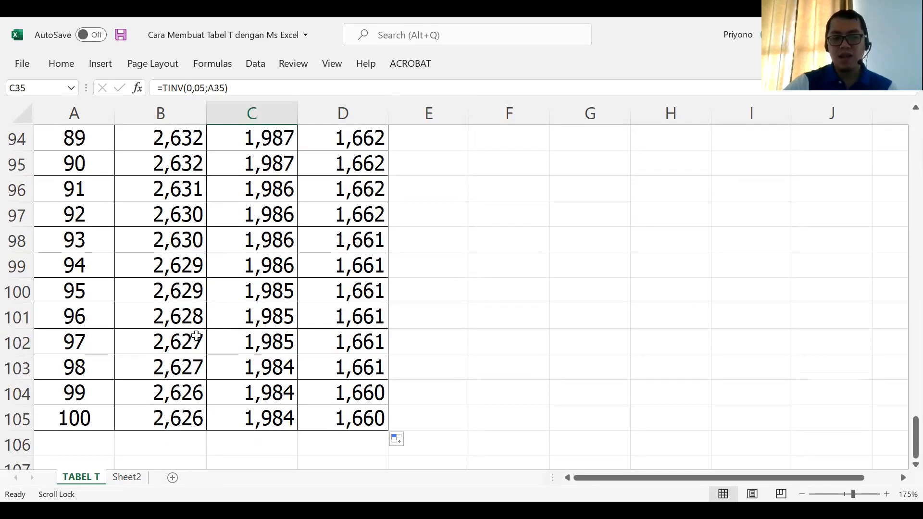
scroll(223, 327, "up", 4)
scroll(224, 328, "up", 1)
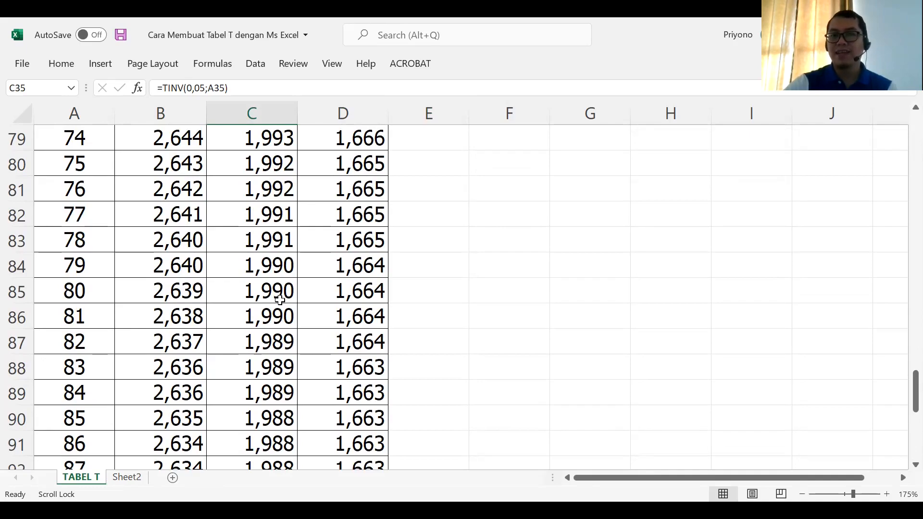
scroll(279, 299, "up", 11)
scroll(279, 299, "up", 15)
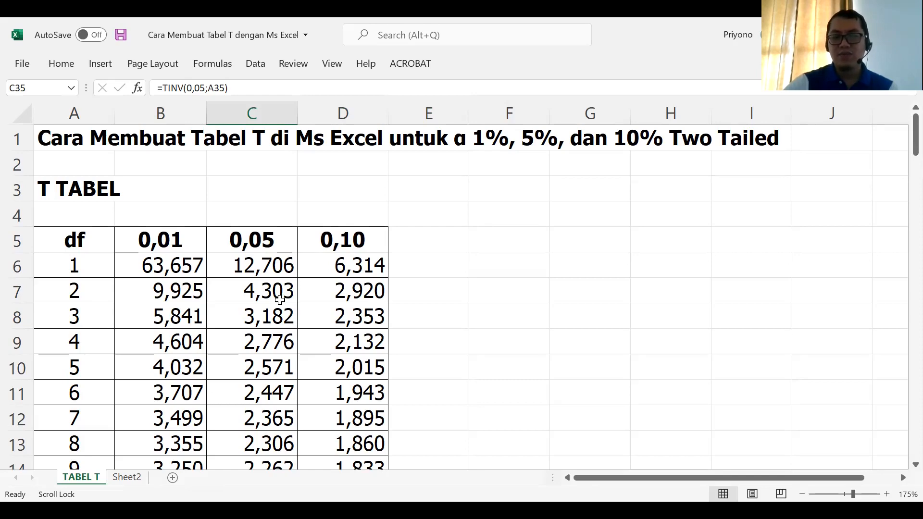
scroll(280, 299, "down", 4)
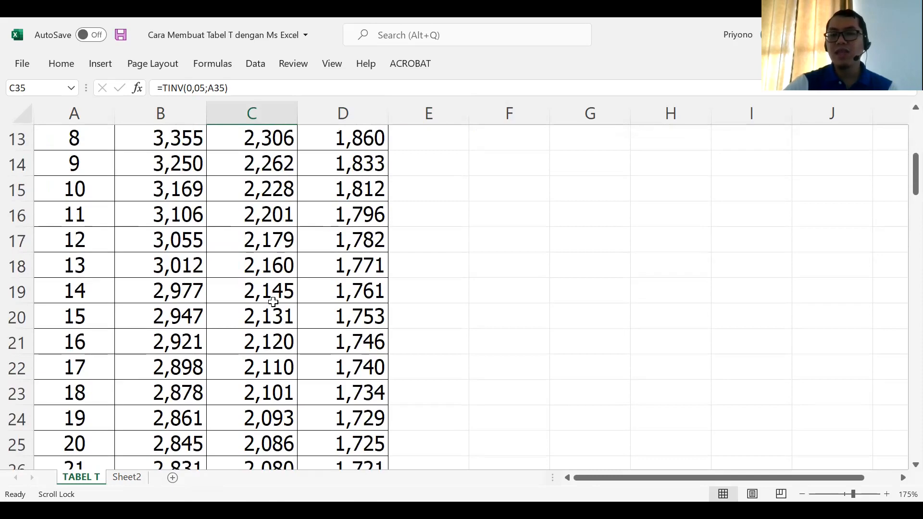
scroll(273, 301, "down", 7)
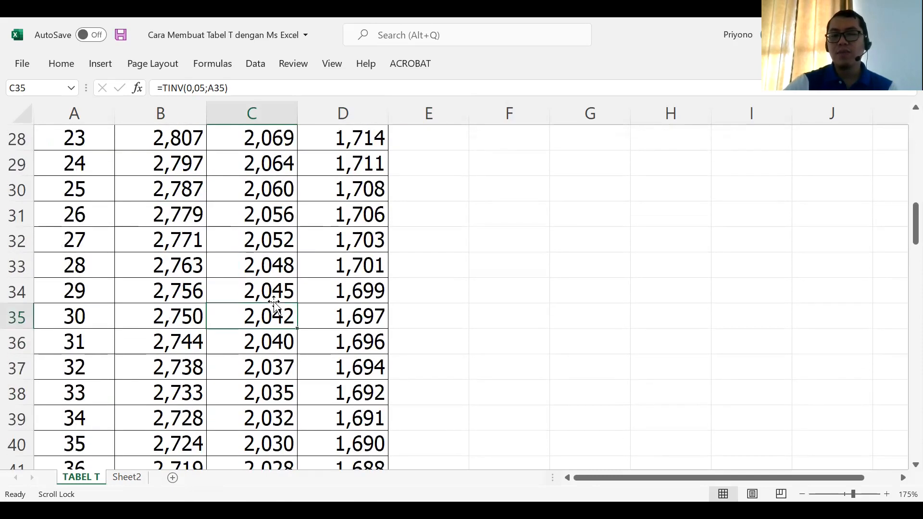
scroll(273, 301, "down", 3)
scroll(273, 301, "up", 6)
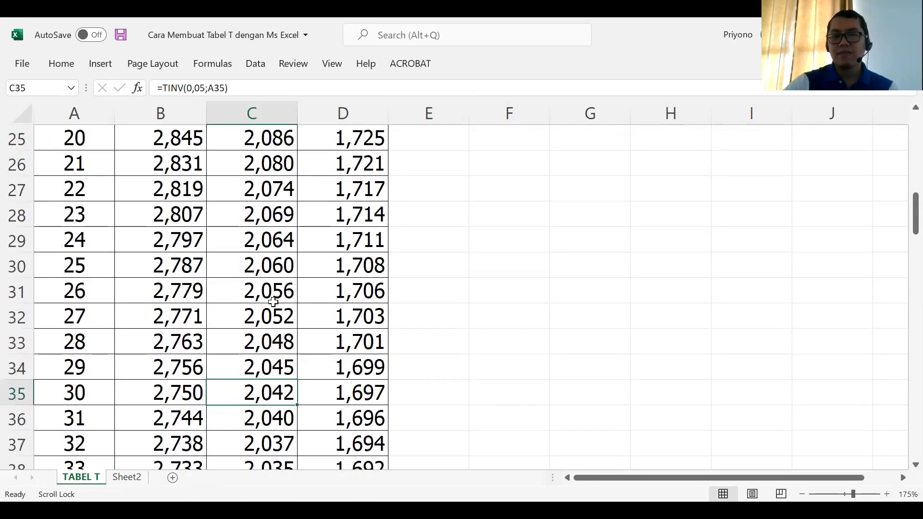
scroll(273, 301, "up", 4)
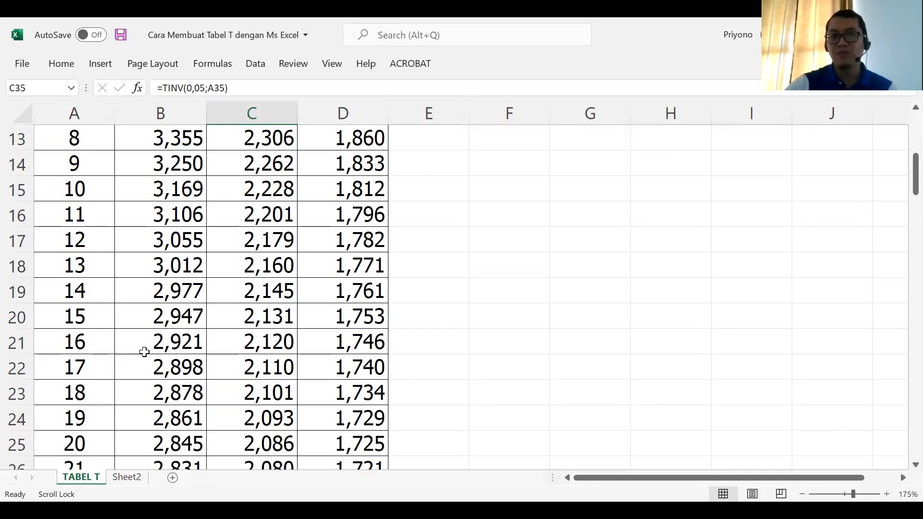
scroll(236, 339, "up", 4)
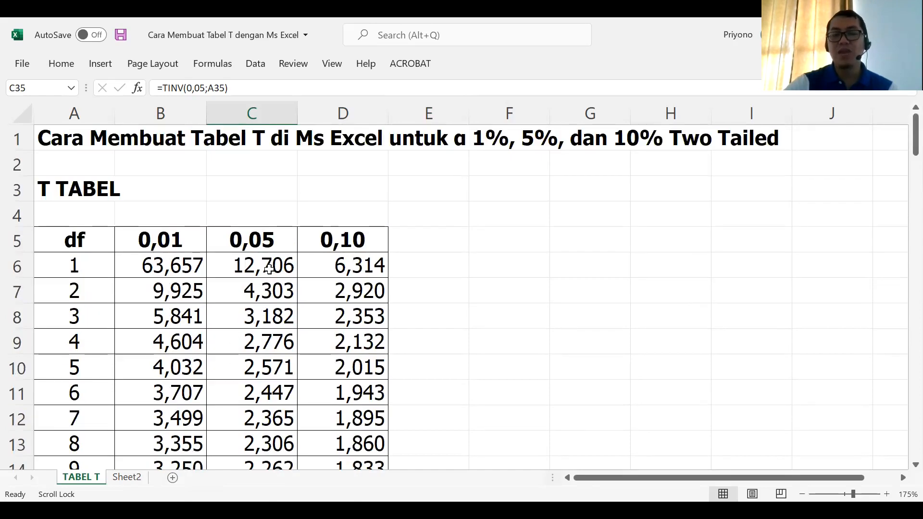